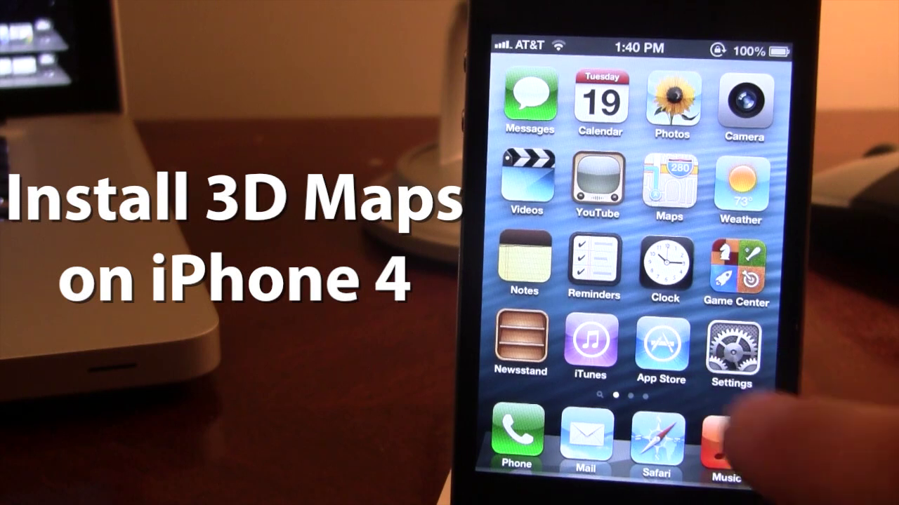
# Step: Open the iPhone's Settings, then the General page and its About information
pyautogui.click(728, 444)
pyautogui.click(528, 76)
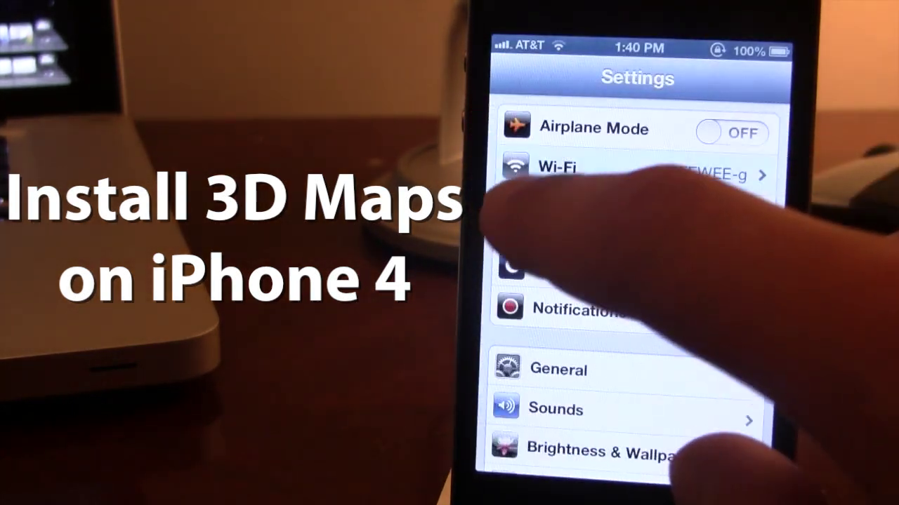
pyautogui.click(618, 369)
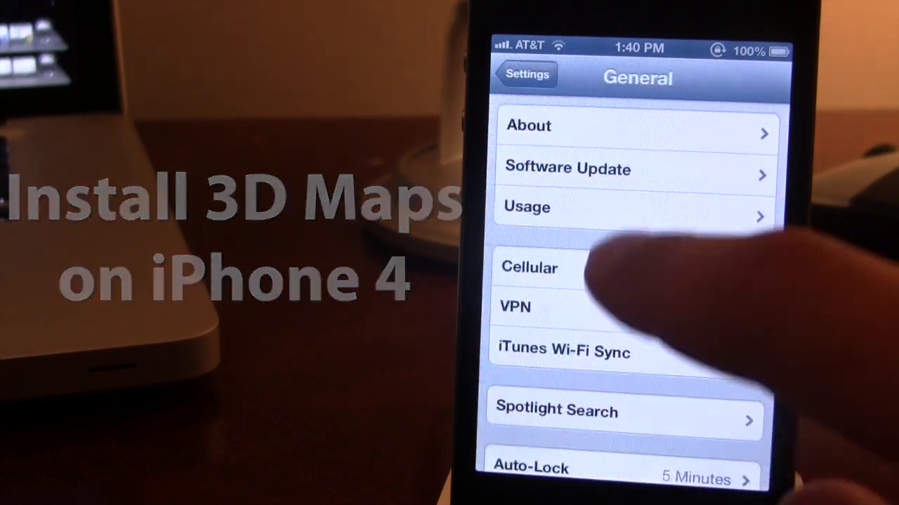
pyautogui.click(667, 127)
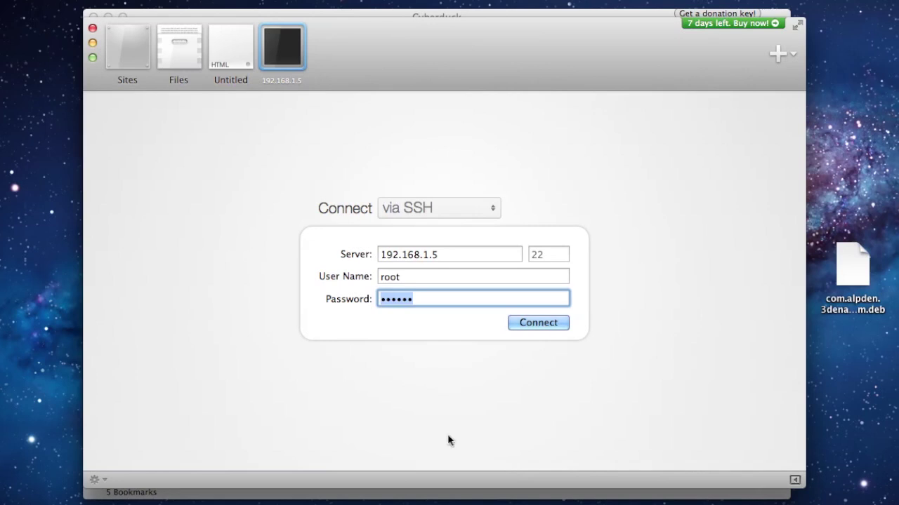
# Step: Dismiss the Coda connect screen and start a new SFTP connection in Cyberduck
pyautogui.click(93, 29)
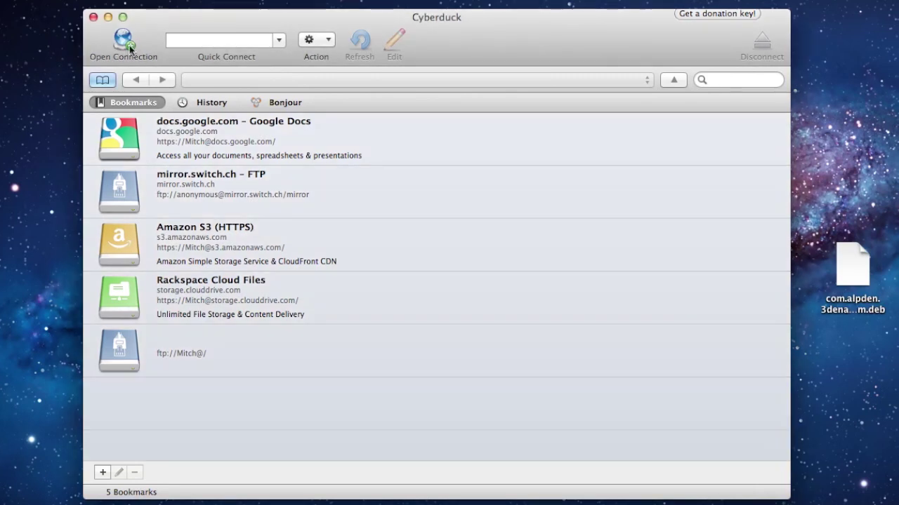
pyautogui.click(129, 47)
pyautogui.click(422, 93)
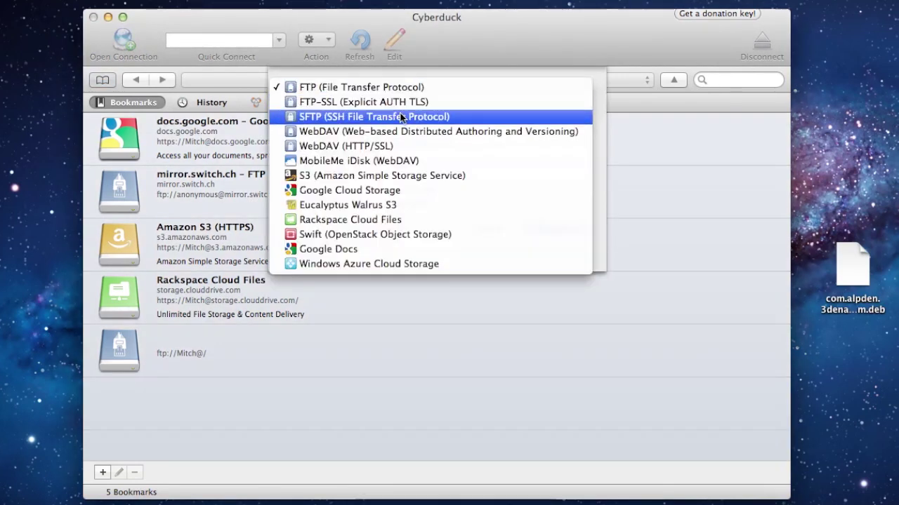
pyautogui.click(402, 117)
# Step: Connect to 192.168.1.5 as root with the account password and always trust the host key
pyautogui.write('1')
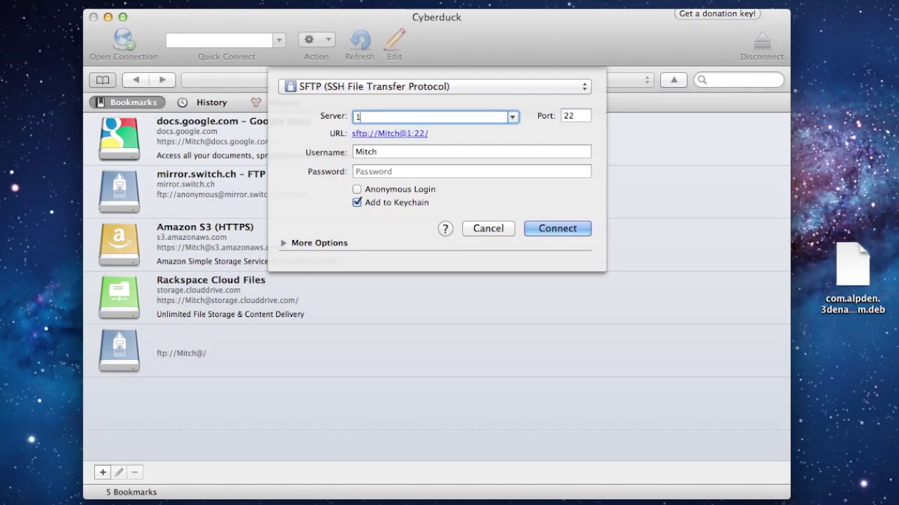
pyautogui.write('92.168.')
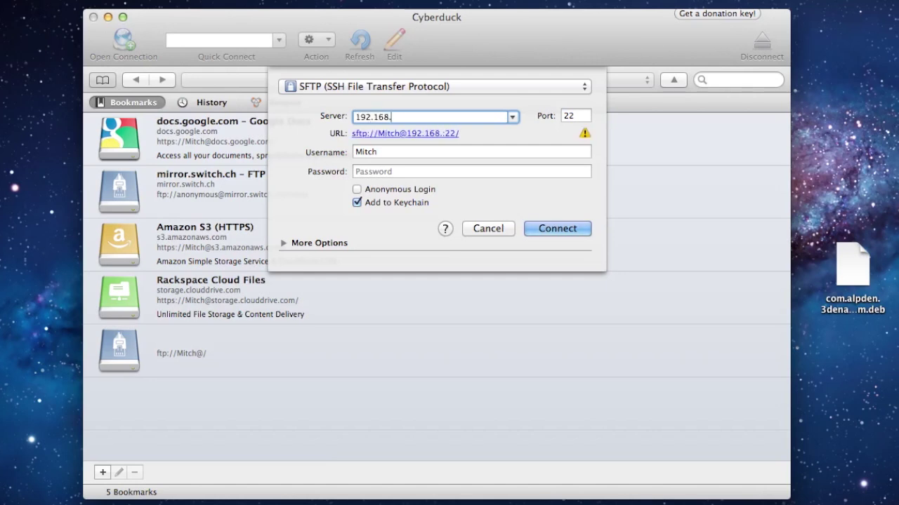
pyautogui.write('1.5')
pyautogui.press('Tab')
pyautogui.write('root')
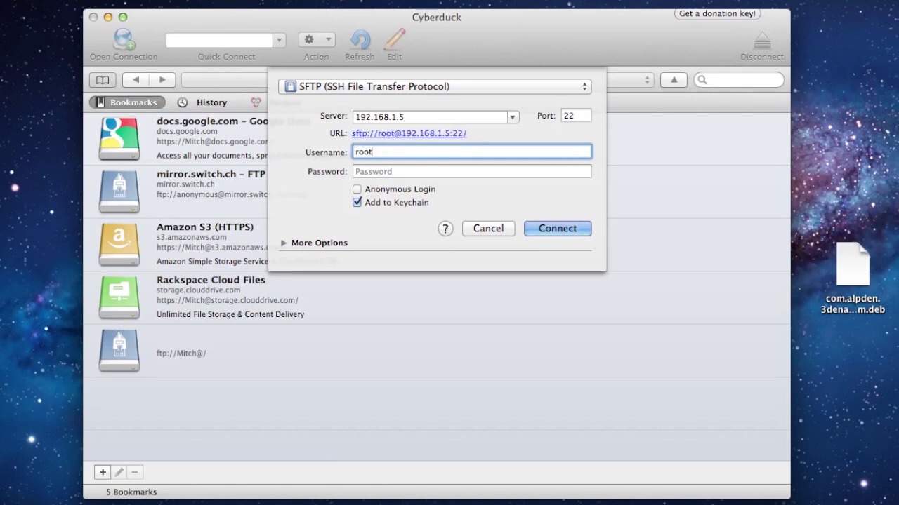
pyautogui.press('Tab')
pyautogui.write('alpin')
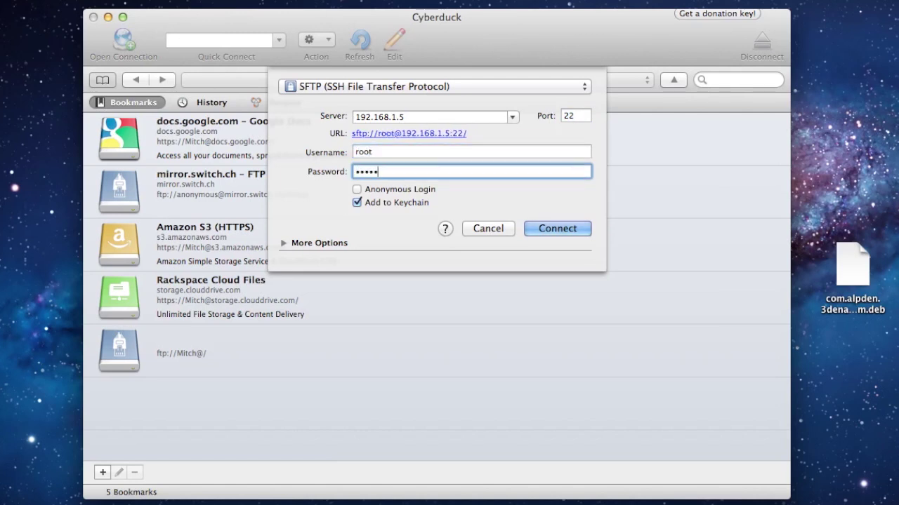
pyautogui.write('e')
pyautogui.click(548, 228)
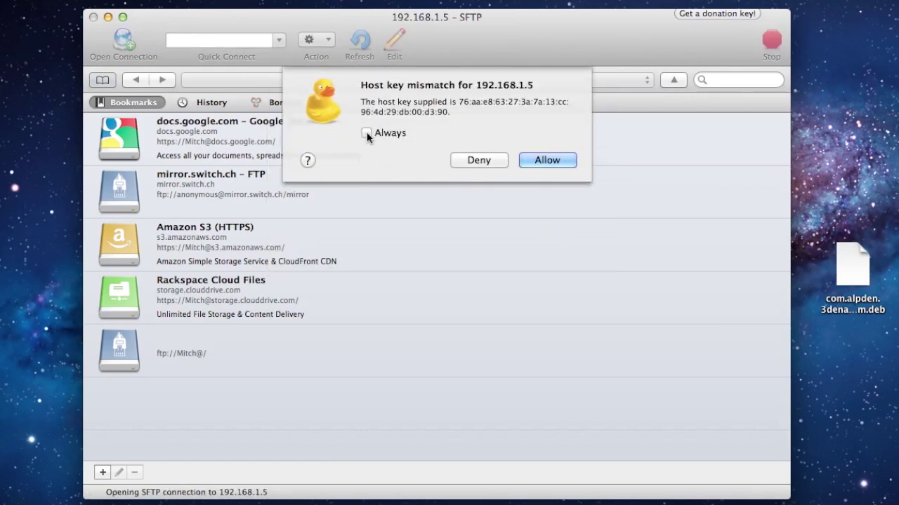
pyautogui.click(366, 132)
# Step: Accept the host key and browse to the /private/var/tmp folder on the phone
pyautogui.click(529, 161)
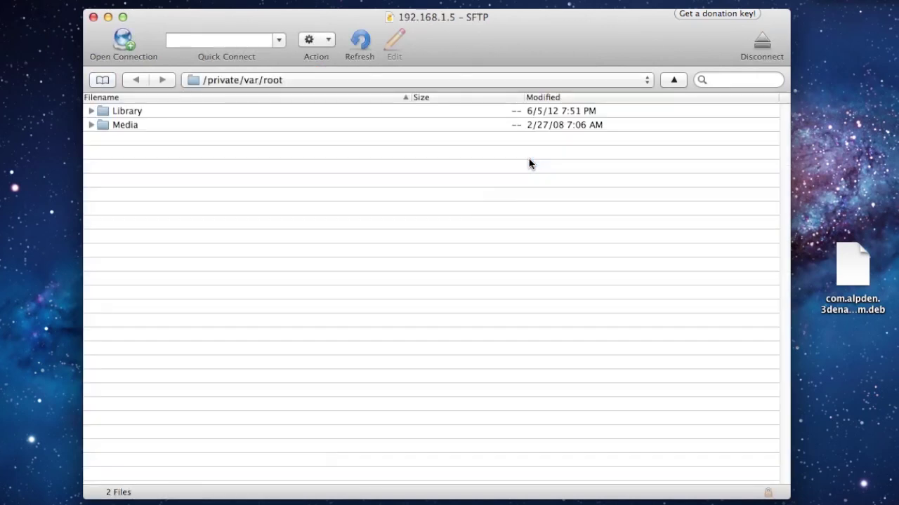
pyautogui.click(275, 80)
pyautogui.click(215, 125)
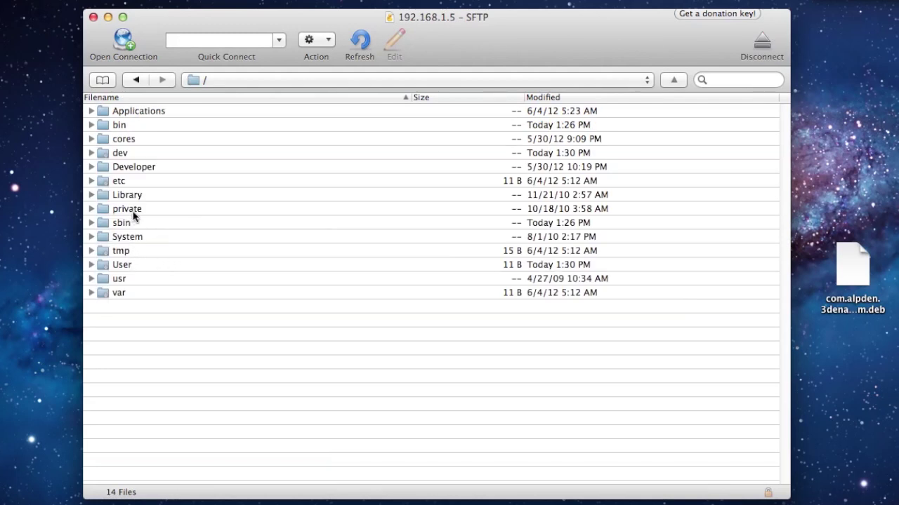
pyautogui.doubleClick(134, 212)
pyautogui.doubleClick(122, 127)
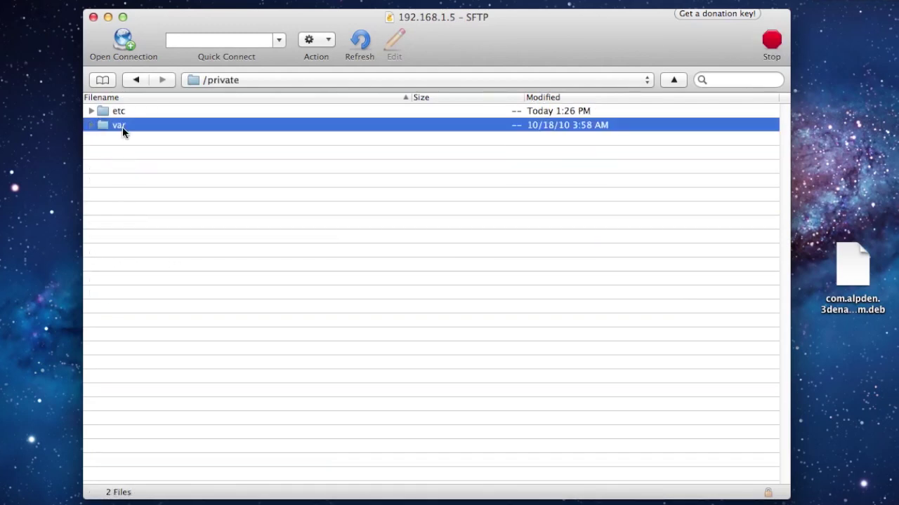
pyautogui.doubleClick(130, 435)
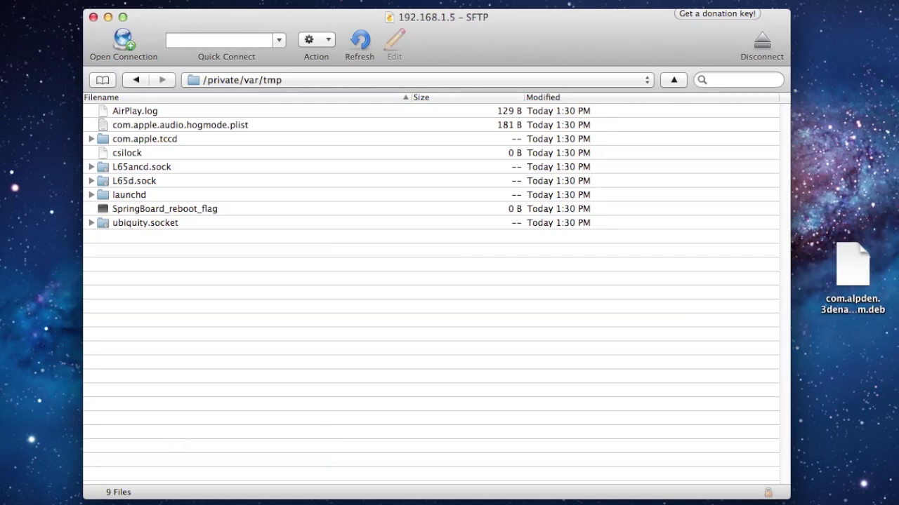
# Step: Upload the 3denabler .deb from the desktop into tmp and rename it us.deb
pyautogui.moveTo(871, 266); pyautogui.dragTo(408, 340)
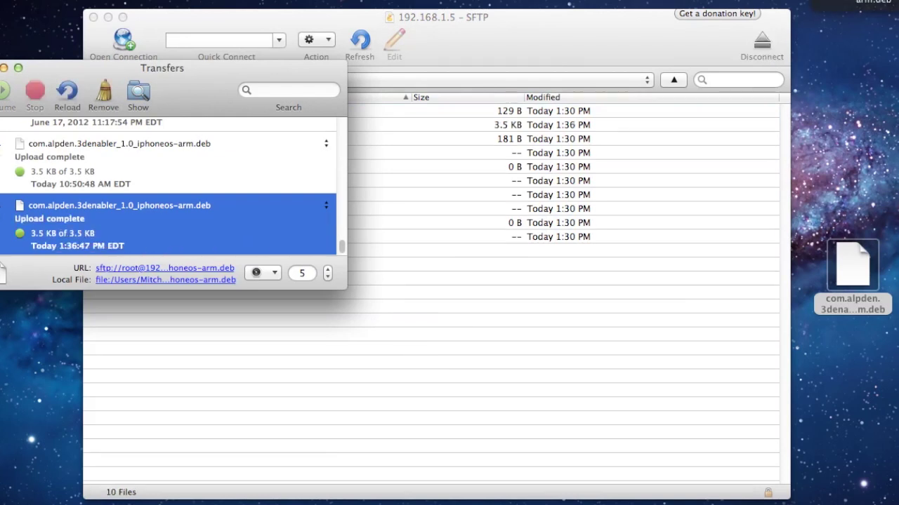
pyautogui.click(4, 68)
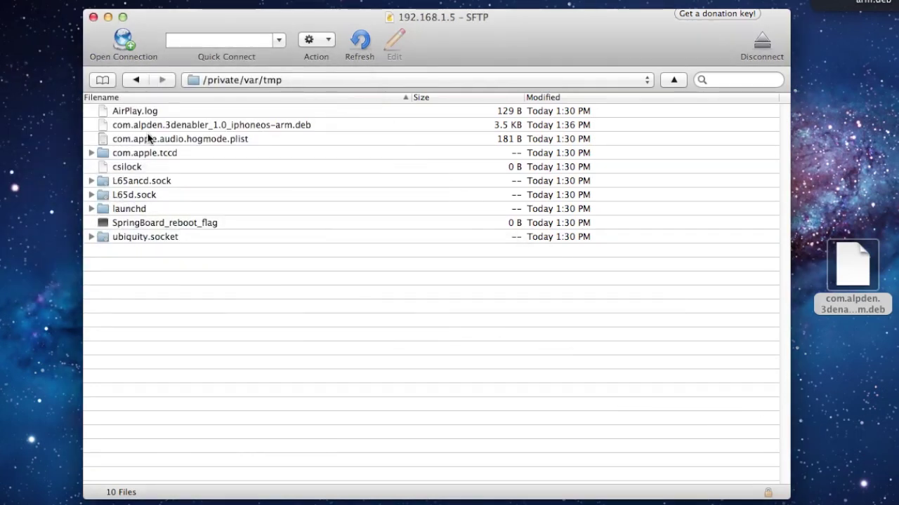
pyautogui.click(171, 126)
pyautogui.rightClick(171, 126)
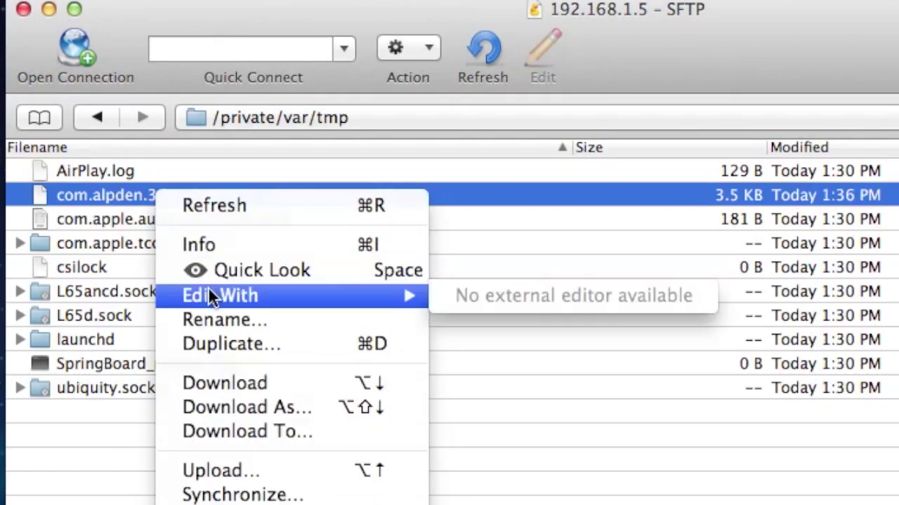
pyautogui.click(214, 321)
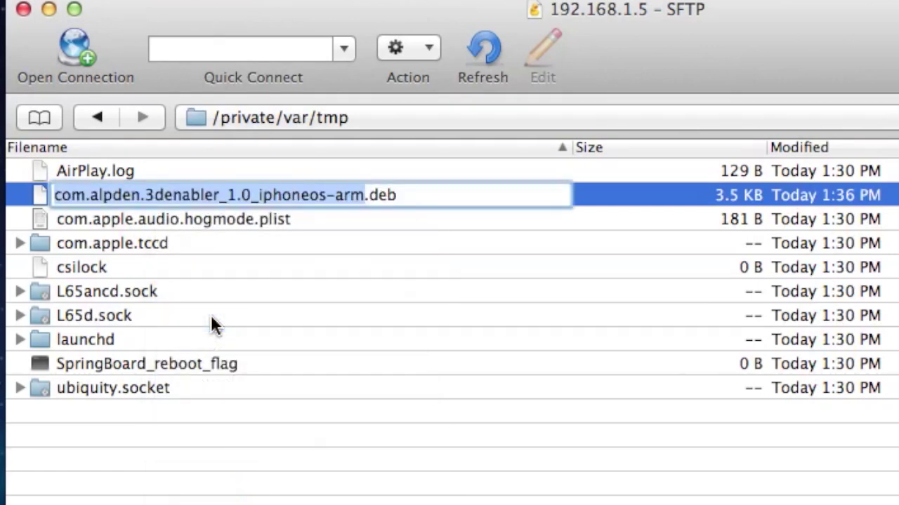
pyautogui.write('us')
pyautogui.press('Return')
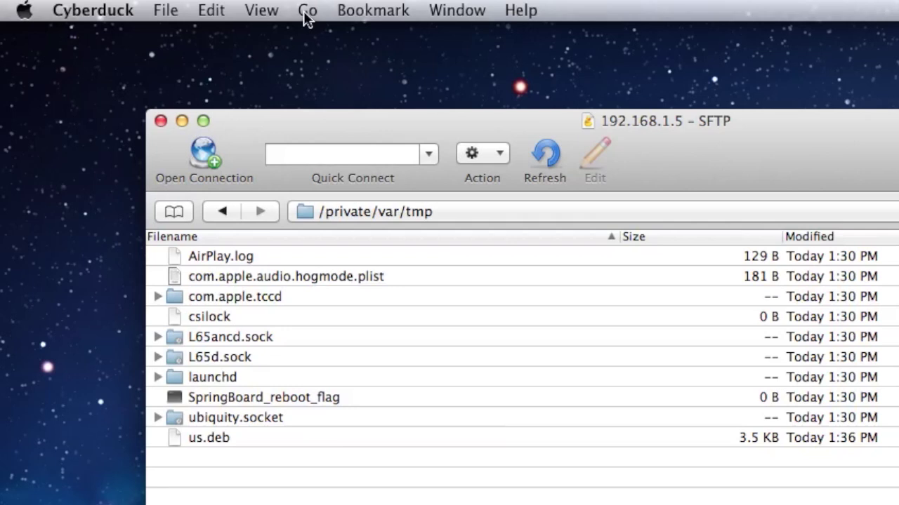
pyautogui.click(307, 10)
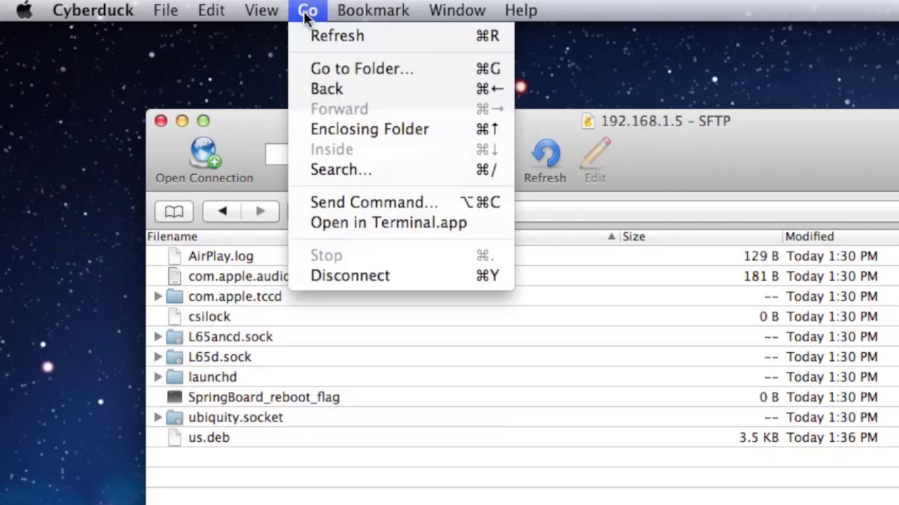
# Step: Log into the phone over SSH in Terminal and run dpkg -i /tmp/us.deb
pyautogui.click(345, 221)
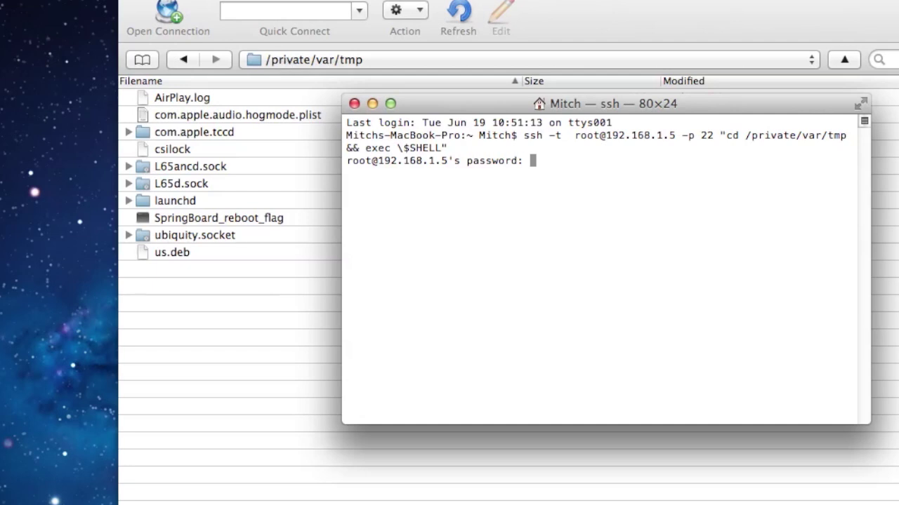
pyautogui.press('Return')
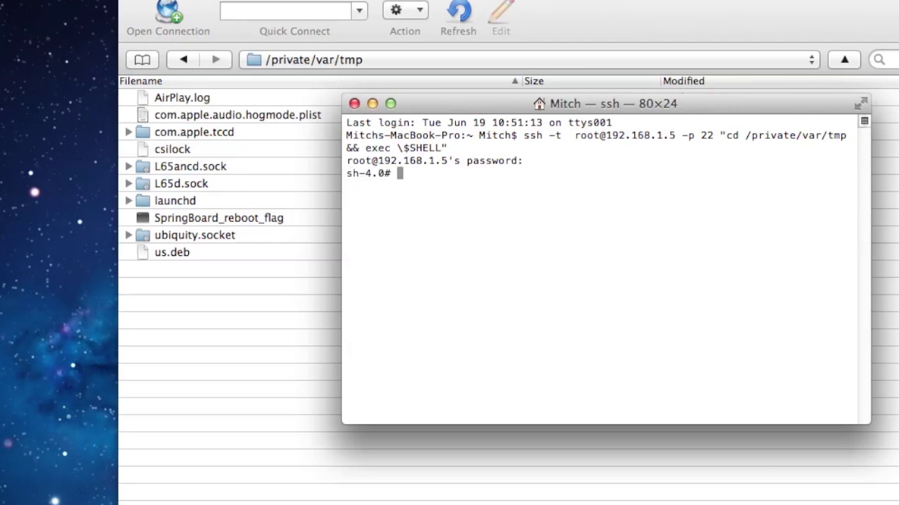
pyautogui.click(422, 502)
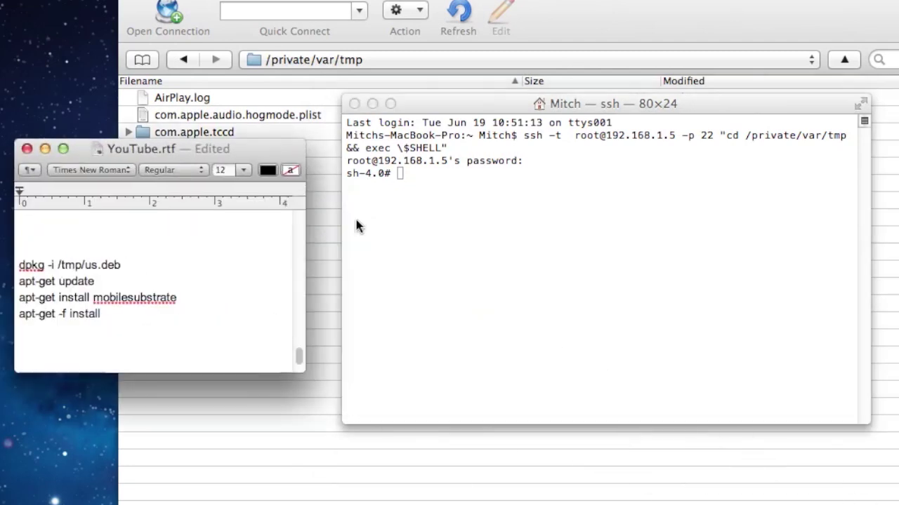
pyautogui.moveTo(133, 262); pyautogui.dragTo(19, 265)
pyautogui.press('super+c')
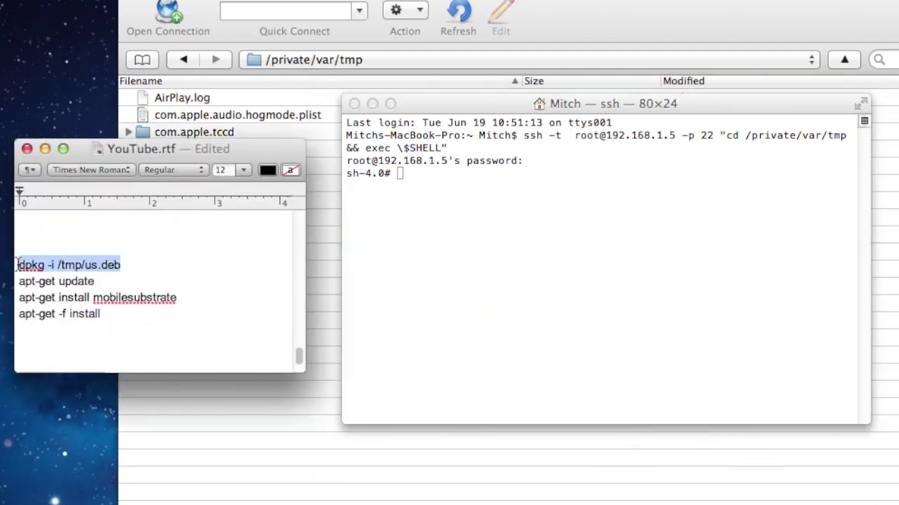
pyautogui.click(439, 177)
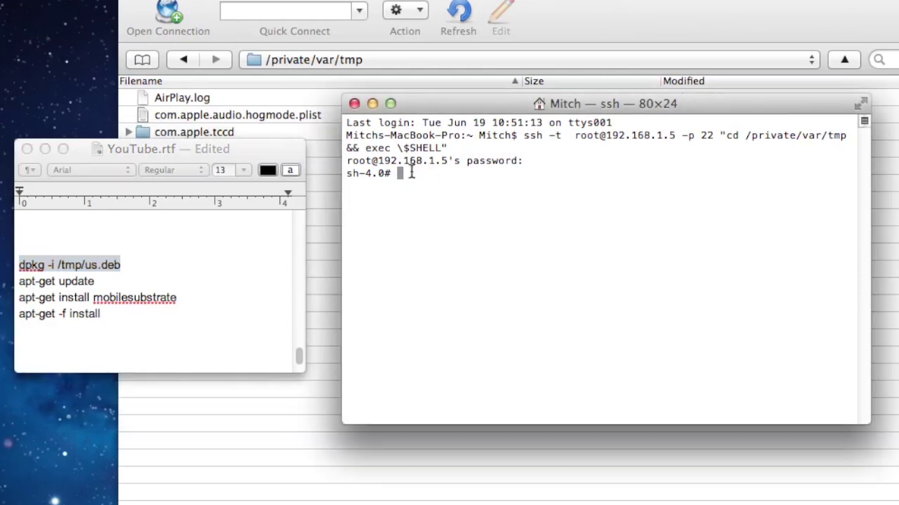
pyautogui.press('super+v')
pyautogui.press('Return')
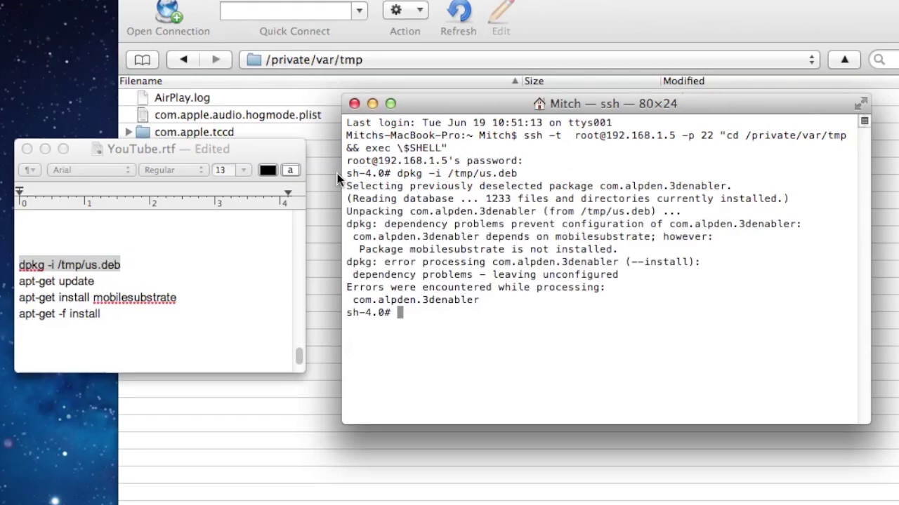
# Step: Copy the apt-get update command from the notes into the ssh session
pyautogui.click(106, 279)
pyautogui.moveTo(106, 280); pyautogui.dragTo(18, 281)
pyautogui.press('super+c')
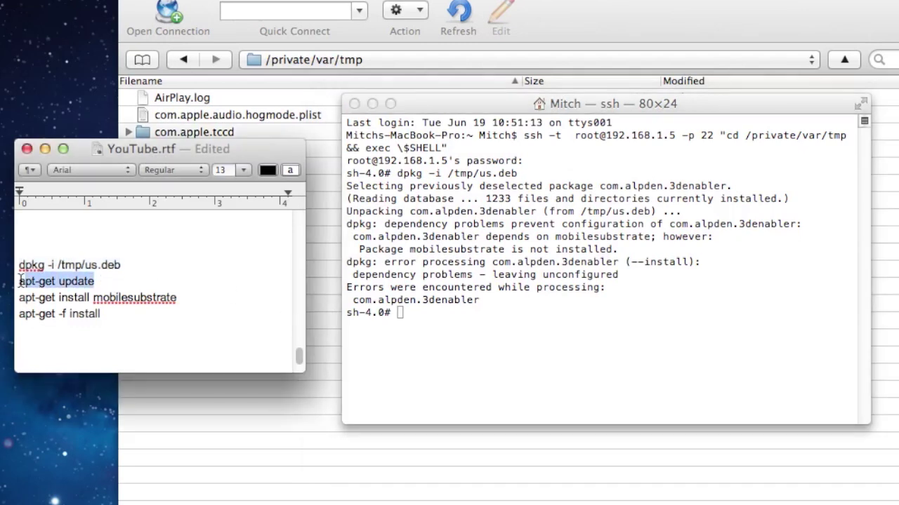
pyautogui.click(434, 318)
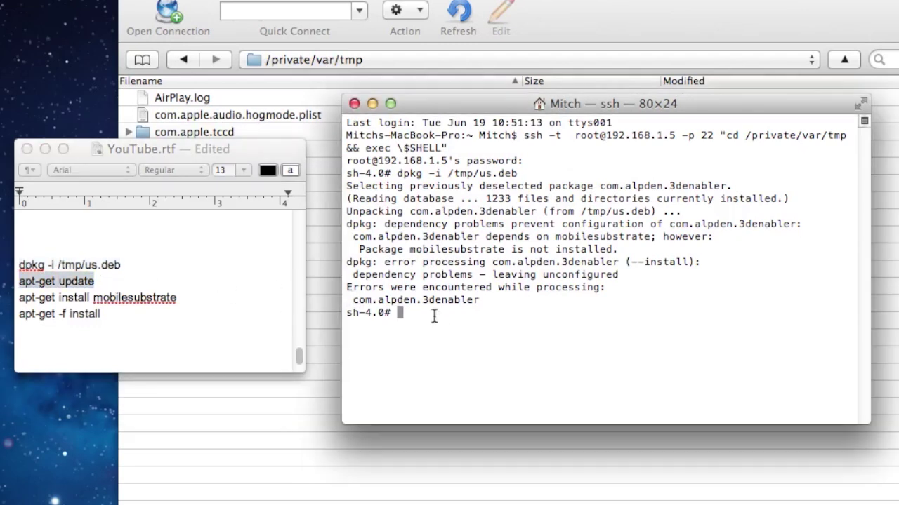
# Step: Run apt-get update, then apt-get install mobilesubstrate, which stops on unmet dependencies
pyautogui.press('super+v')
pyautogui.press('Return')
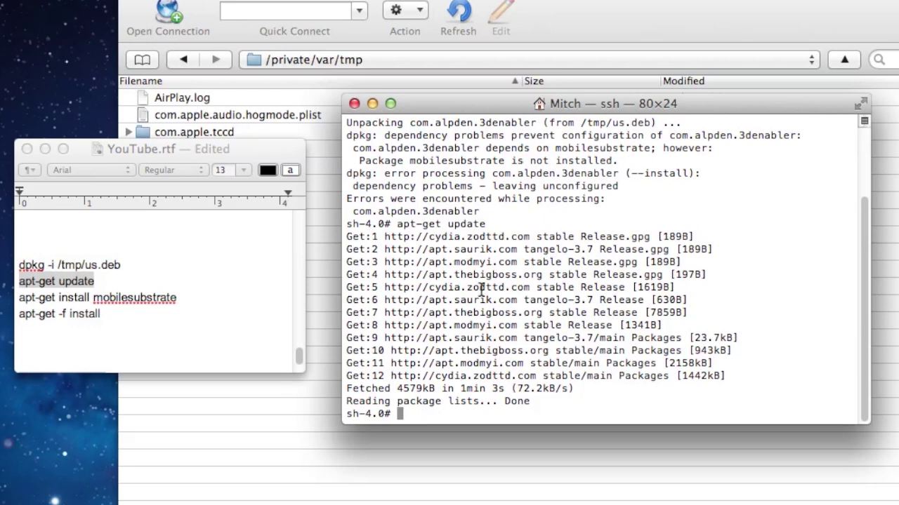
pyautogui.click(192, 300)
pyautogui.tripleClick(192, 299)
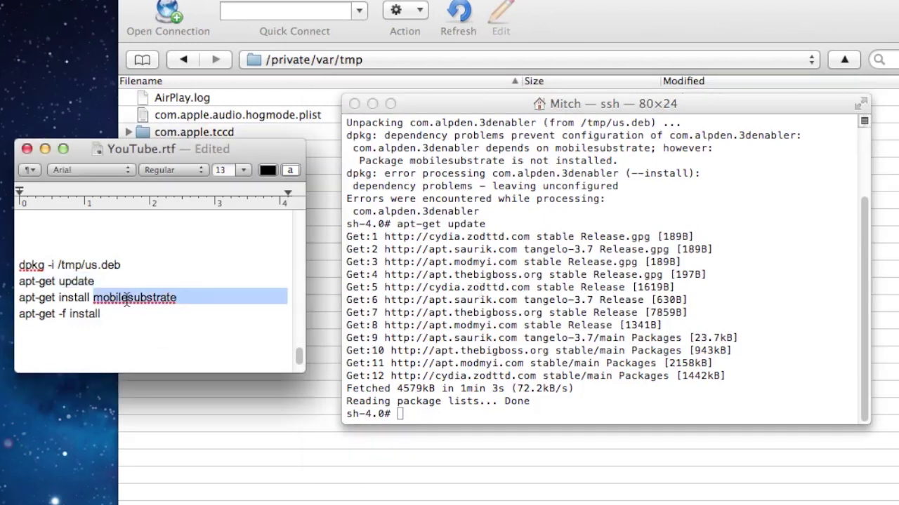
pyautogui.click(35, 298)
pyautogui.moveTo(19, 297); pyautogui.dragTo(200, 296)
pyautogui.press('super+c')
pyautogui.click(451, 414)
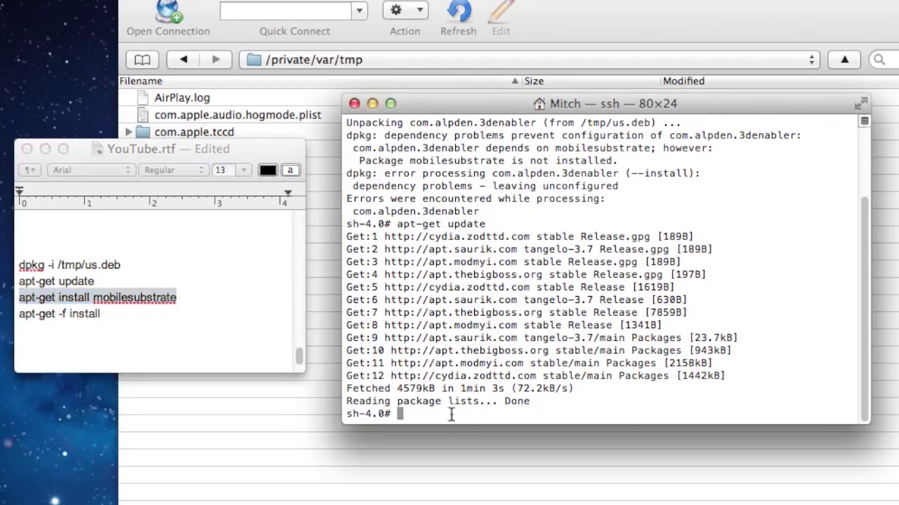
pyautogui.press('super+v')
pyautogui.press('Return')
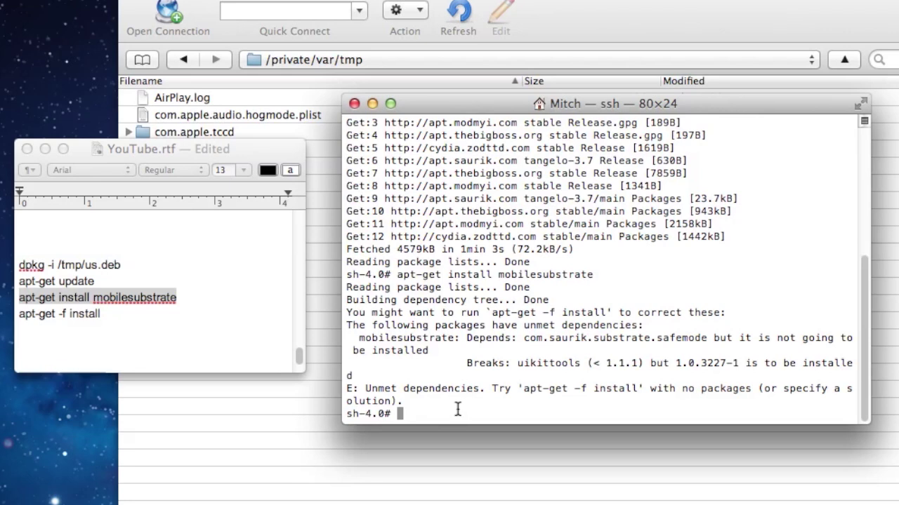
pyautogui.click(105, 314)
# Step: Run apt-get -f install and answer Y to install mobilesubstrate and configure the 3D enabler
pyautogui.click(109, 315)
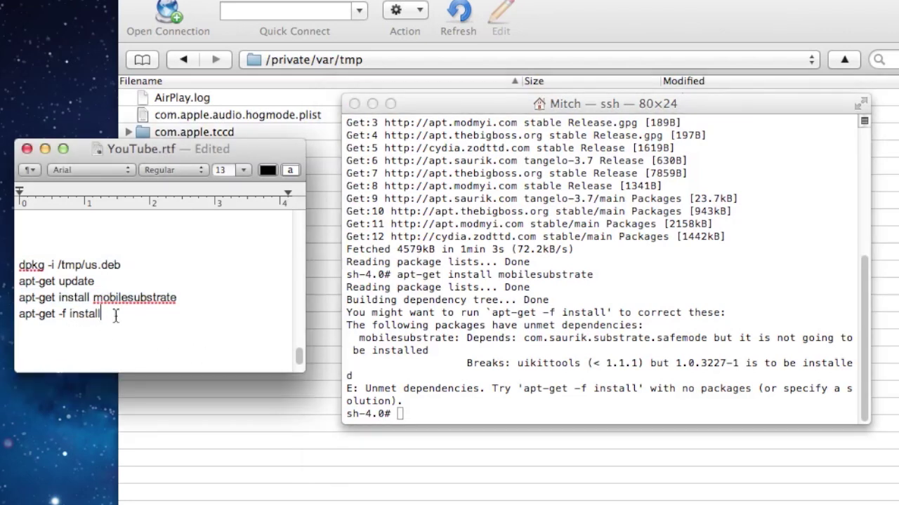
pyautogui.moveTo(116, 316); pyautogui.dragTo(21, 317)
pyautogui.press('super+c')
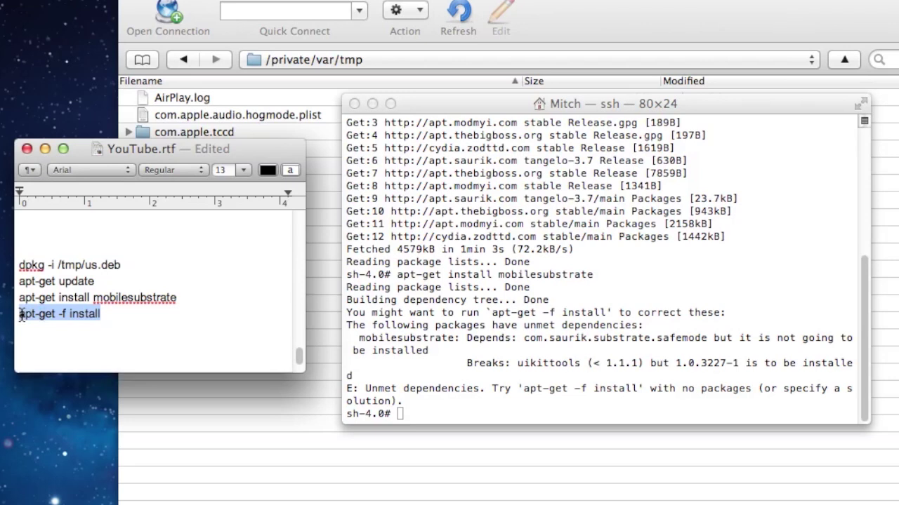
pyautogui.click(458, 418)
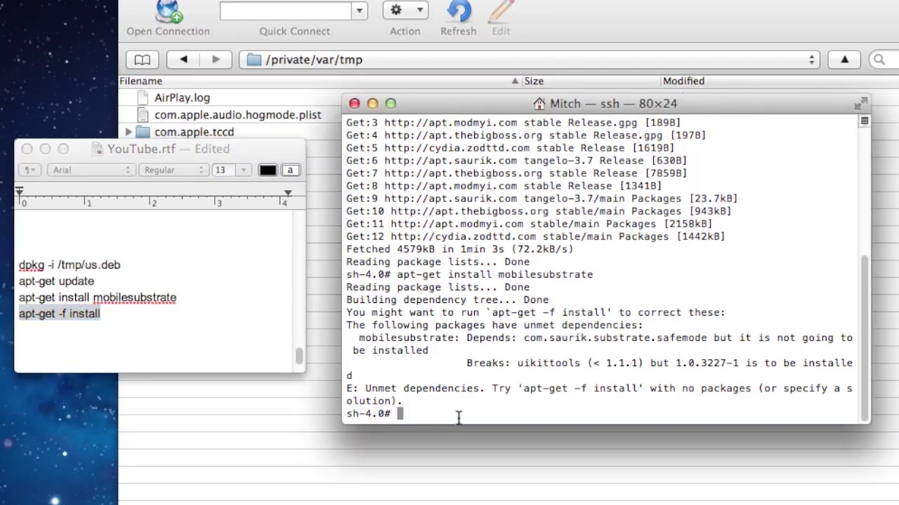
pyautogui.press('super+v')
pyautogui.press('Return')
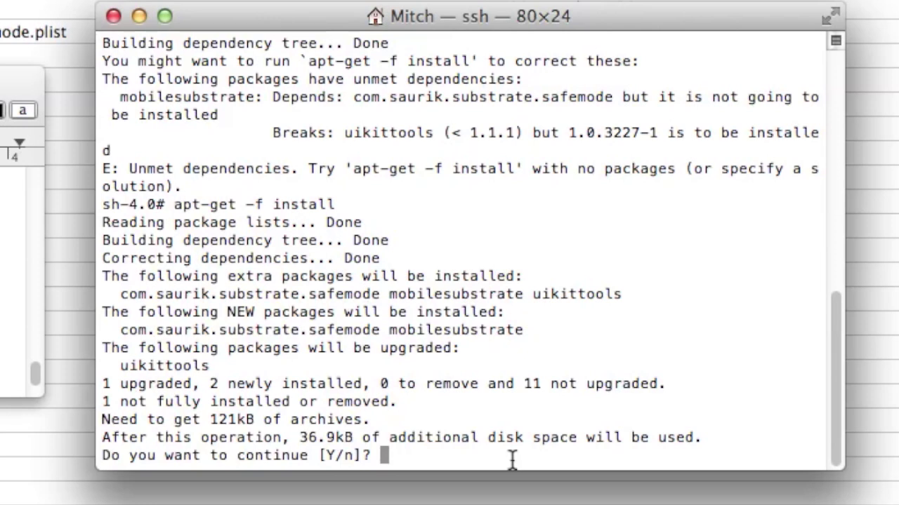
pyautogui.write('Y')
pyautogui.press('Return')
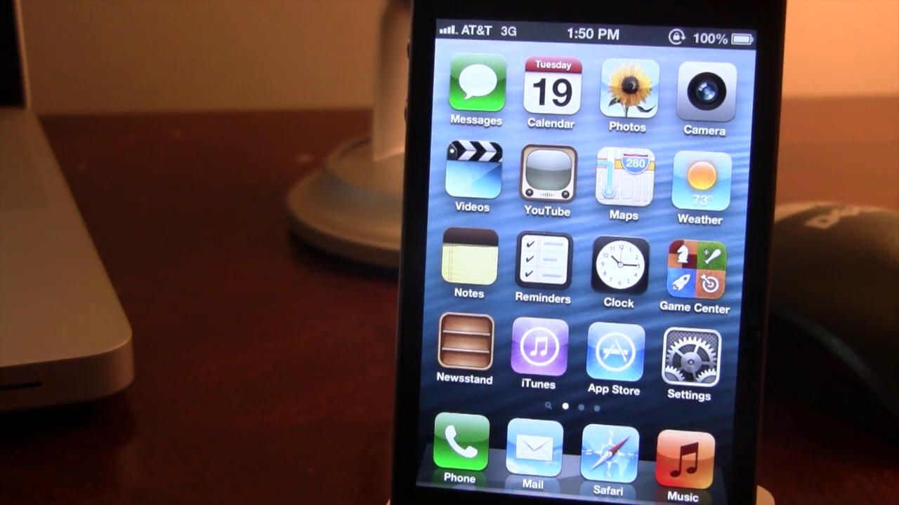
pyautogui.click(625, 170)
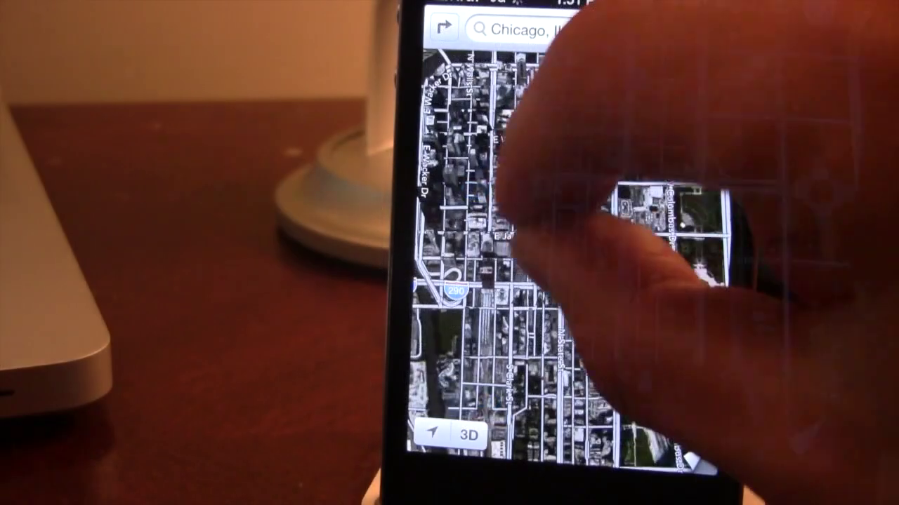
pyautogui.scroll(3, 555, 281)
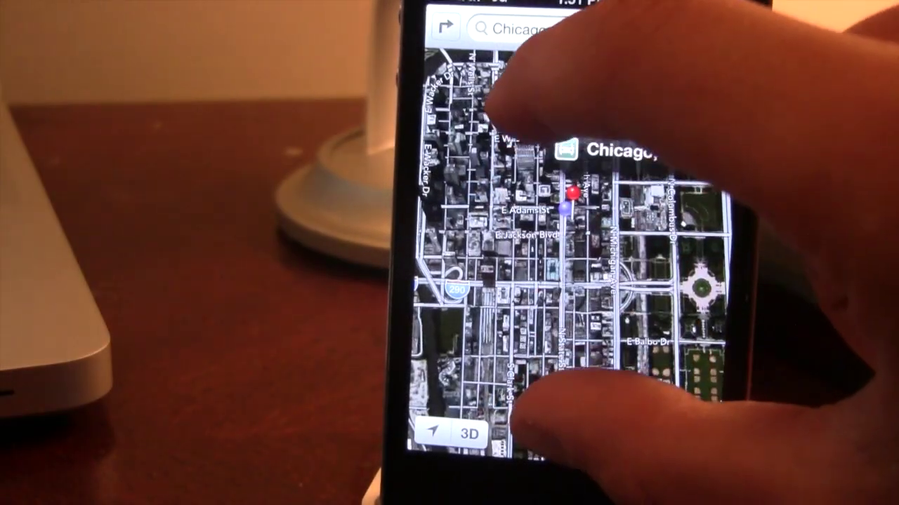
pyautogui.scroll(3, 561, 266)
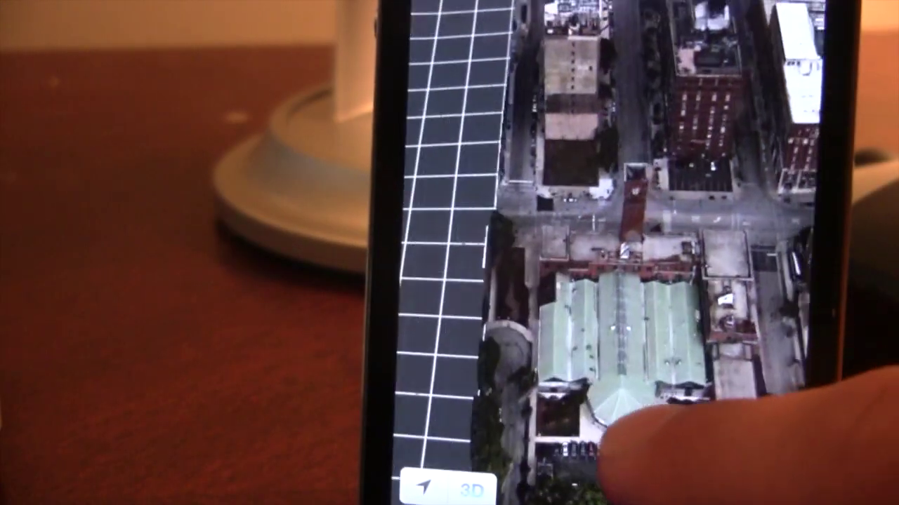
pyautogui.moveTo(605, 430); pyautogui.dragTo(558, 425)
pyautogui.moveTo(593, 393); pyautogui.dragTo(582, 451)
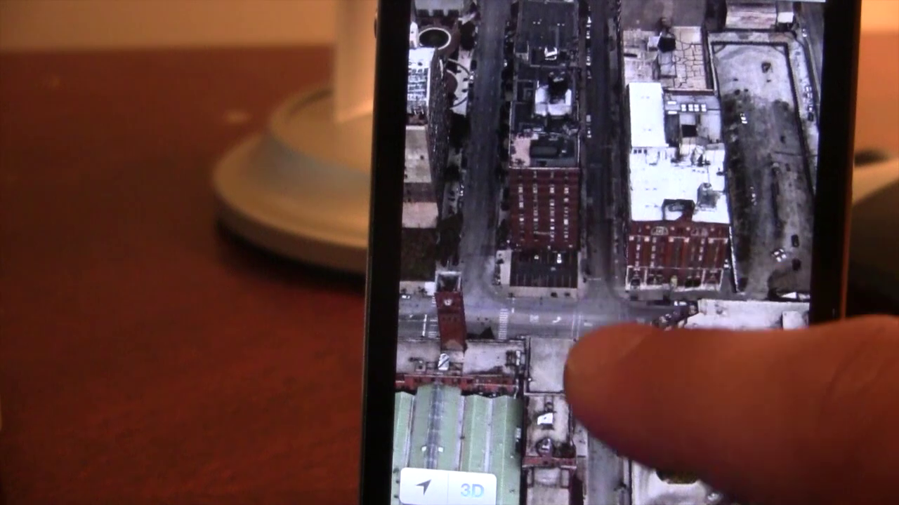
pyautogui.moveTo(582, 361); pyautogui.dragTo(602, 491)
pyautogui.moveTo(597, 396); pyautogui.dragTo(579, 450)
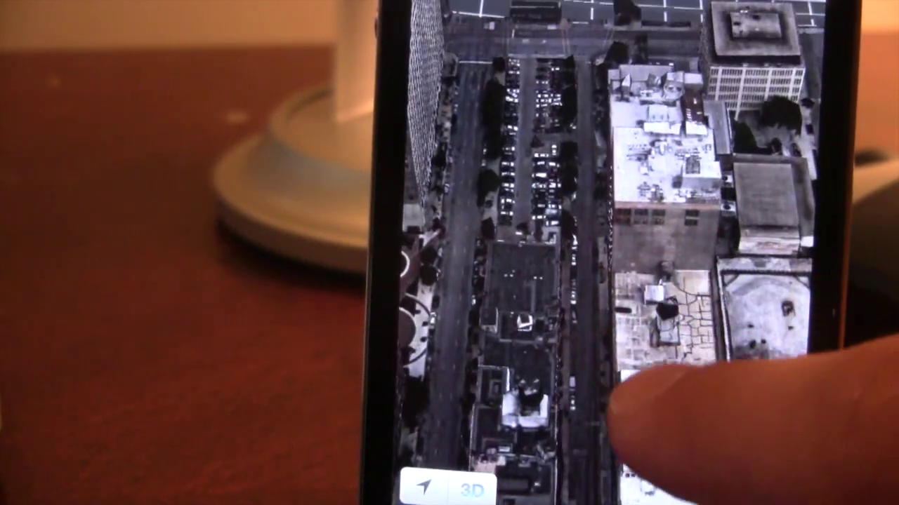
pyautogui.moveTo(609, 414); pyautogui.dragTo(635, 484)
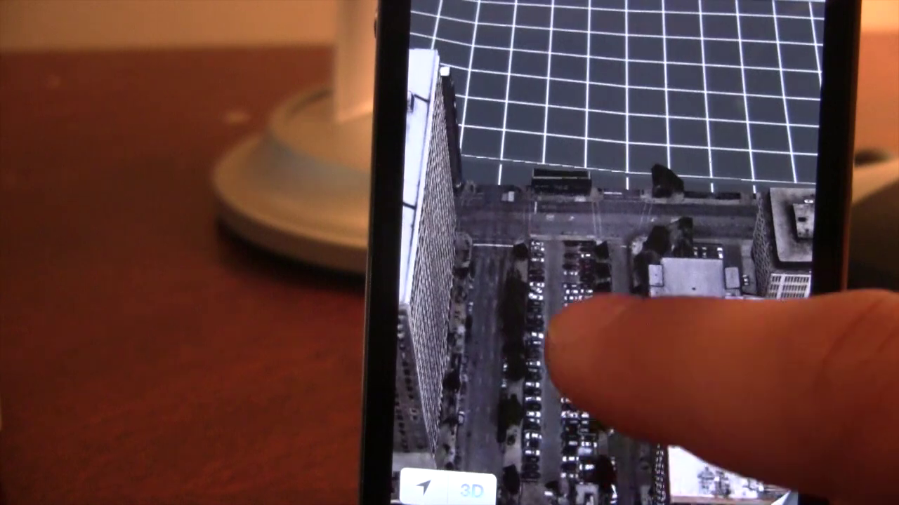
pyautogui.moveTo(551, 344); pyautogui.dragTo(652, 391)
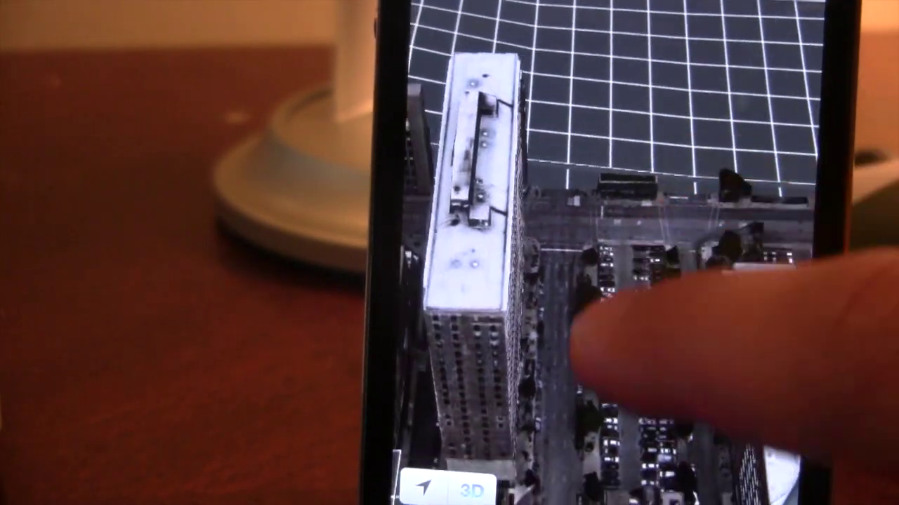
pyautogui.moveTo(576, 337); pyautogui.dragTo(621, 316)
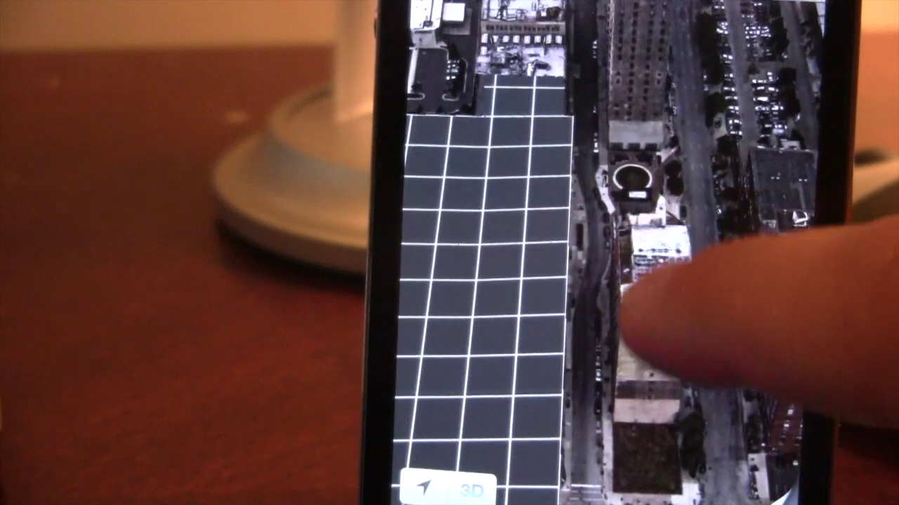